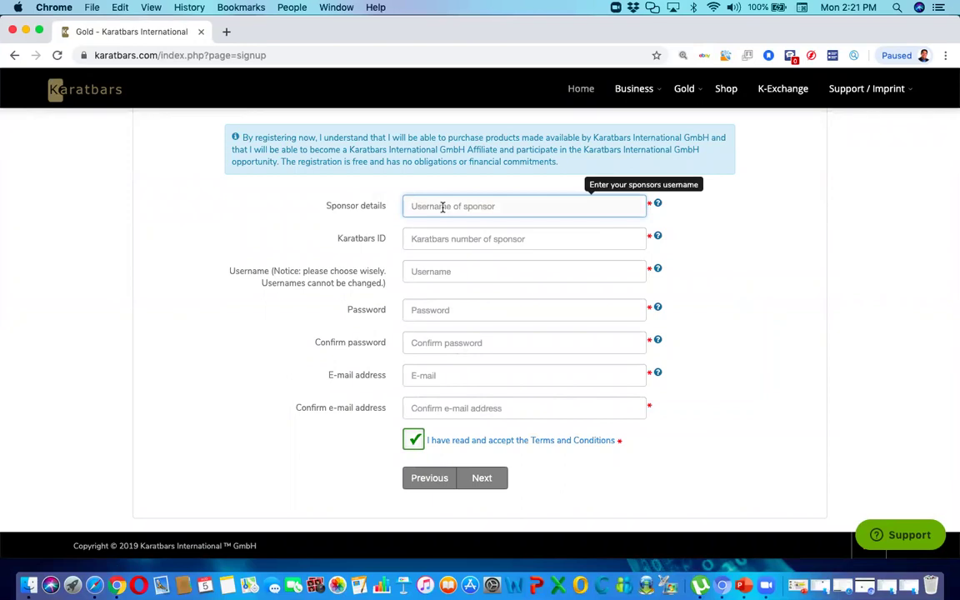
- Enter the sponsor's username in Sponsor details and paste the sponsor's Karatbars ID number
{"action": "type", "text": "r"}
{"action": "key", "text": "BackSpace"}
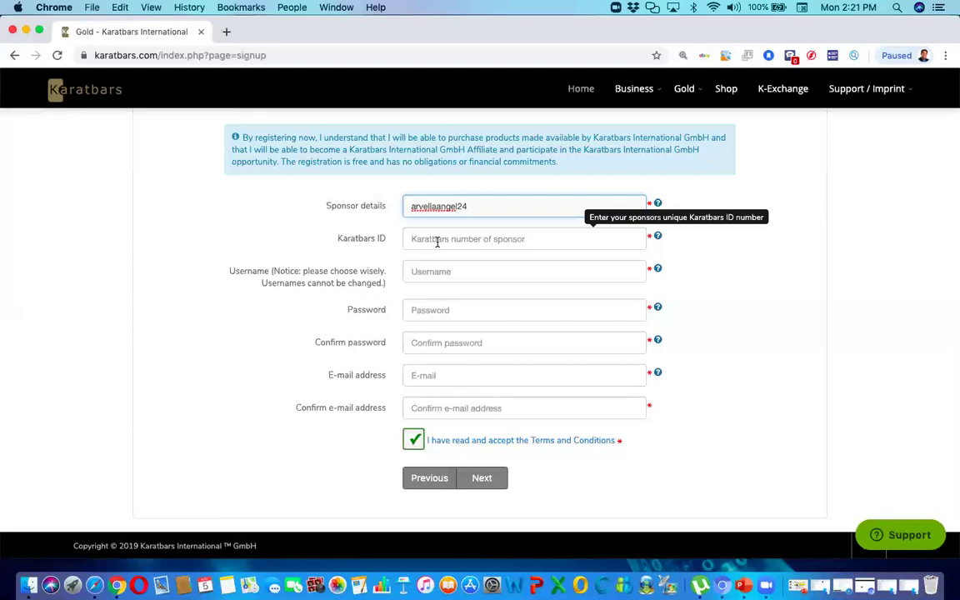
{"action": "left_click", "coordinate": [436, 241]}
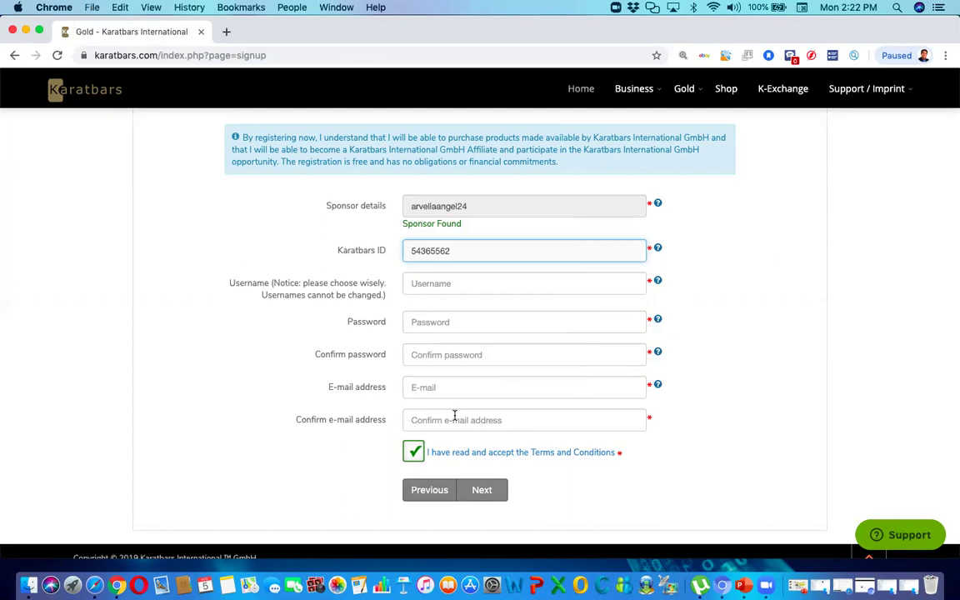
- Minimize Chrome and bring up the Gmail mail window
{"action": "left_click", "coordinate": [25, 30]}
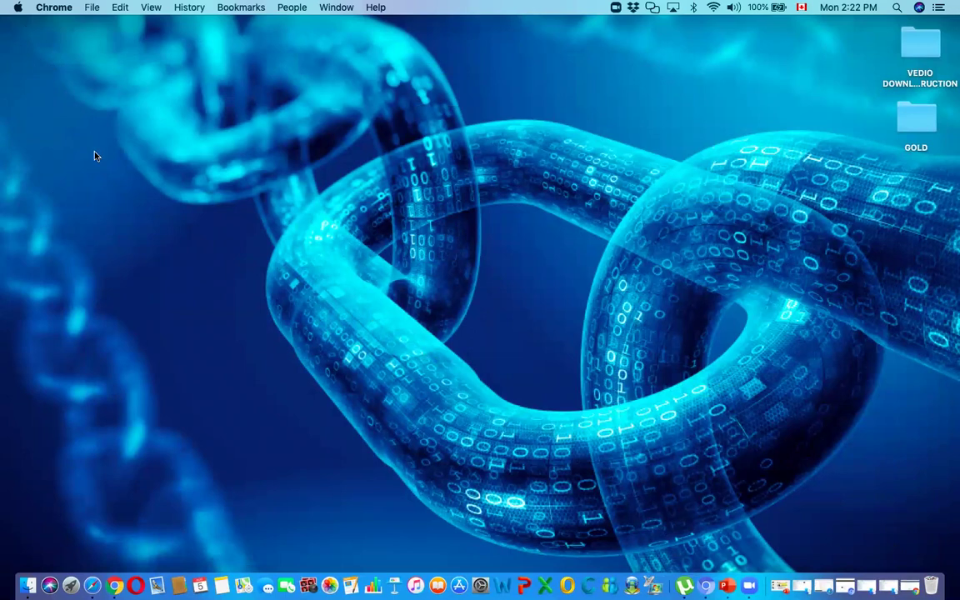
{"action": "left_click", "coordinate": [93, 585]}
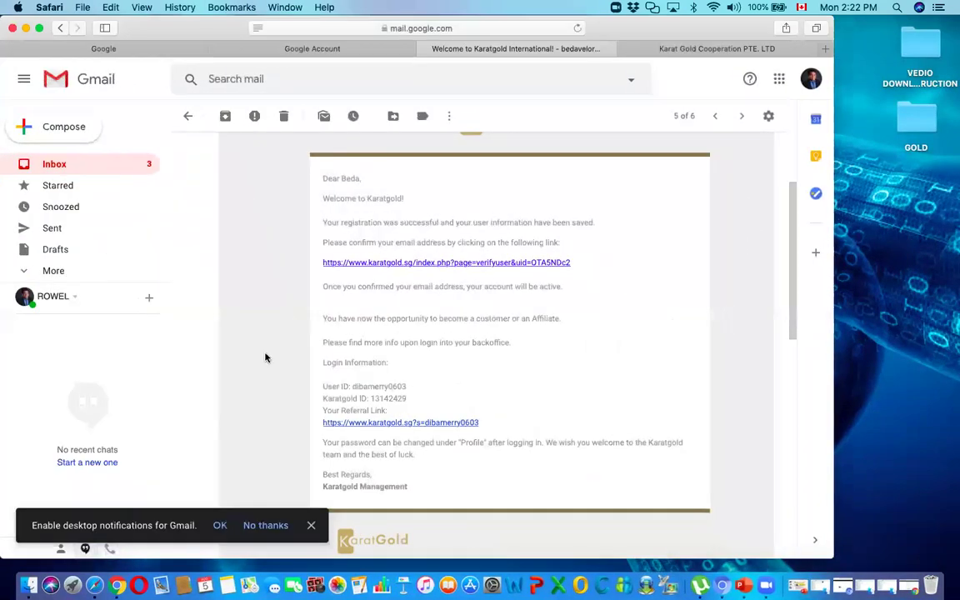
- Verify the account through the link in the Welcome to Karatgold International! email, then return to Chrome
{"action": "left_click", "coordinate": [87, 165]}
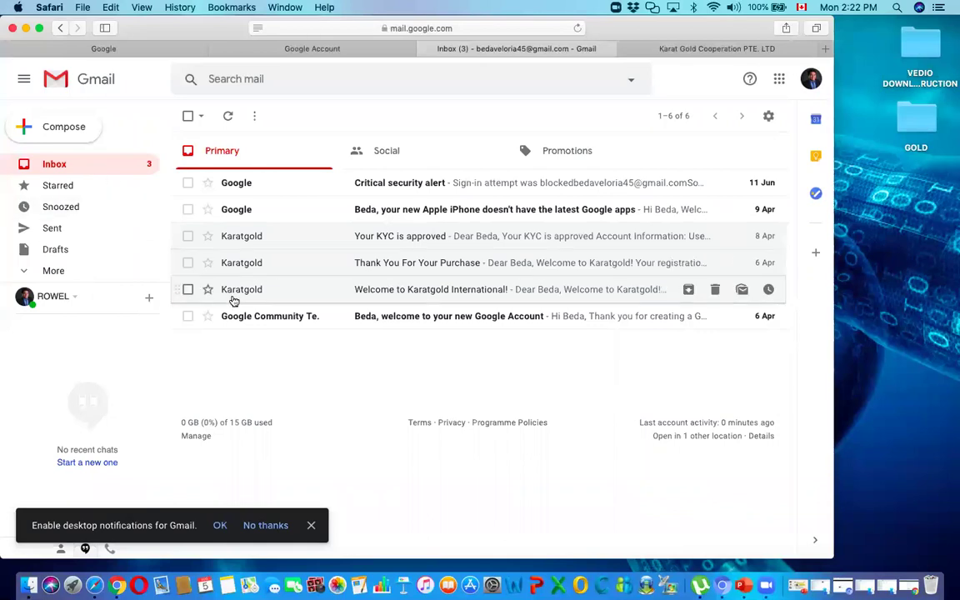
{"action": "left_click", "coordinate": [502, 296]}
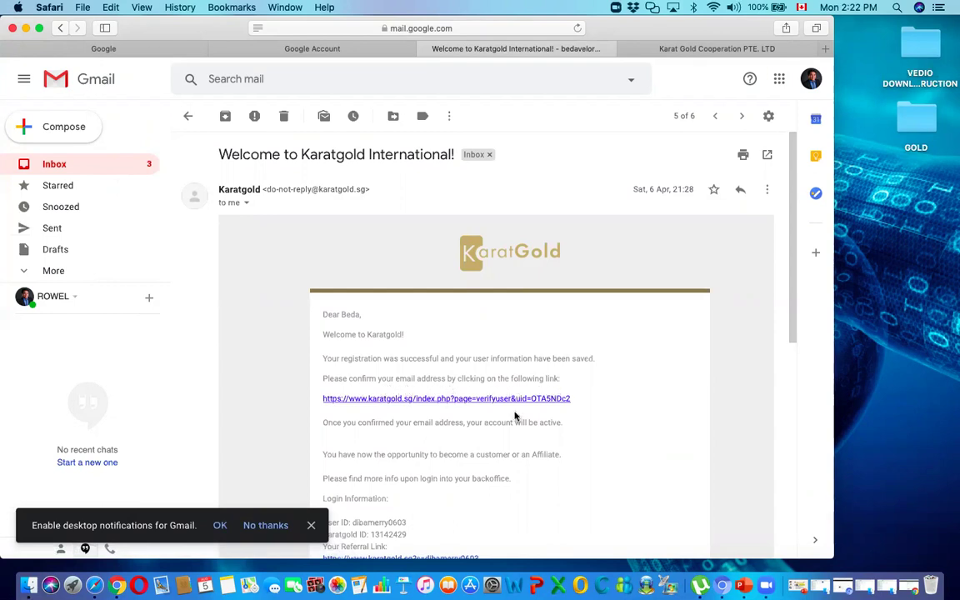
{"action": "left_click", "coordinate": [439, 401]}
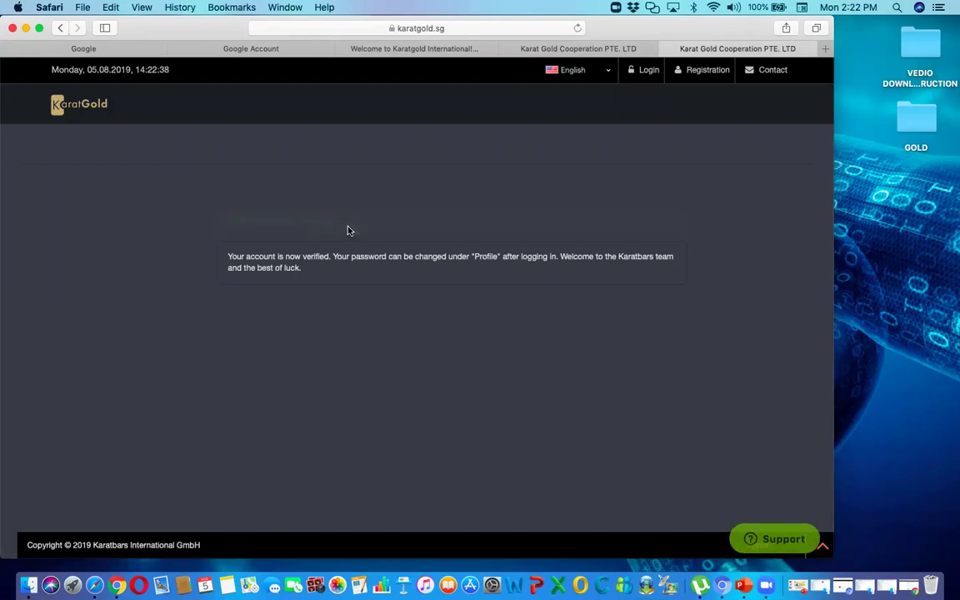
{"action": "left_click", "coordinate": [26, 28]}
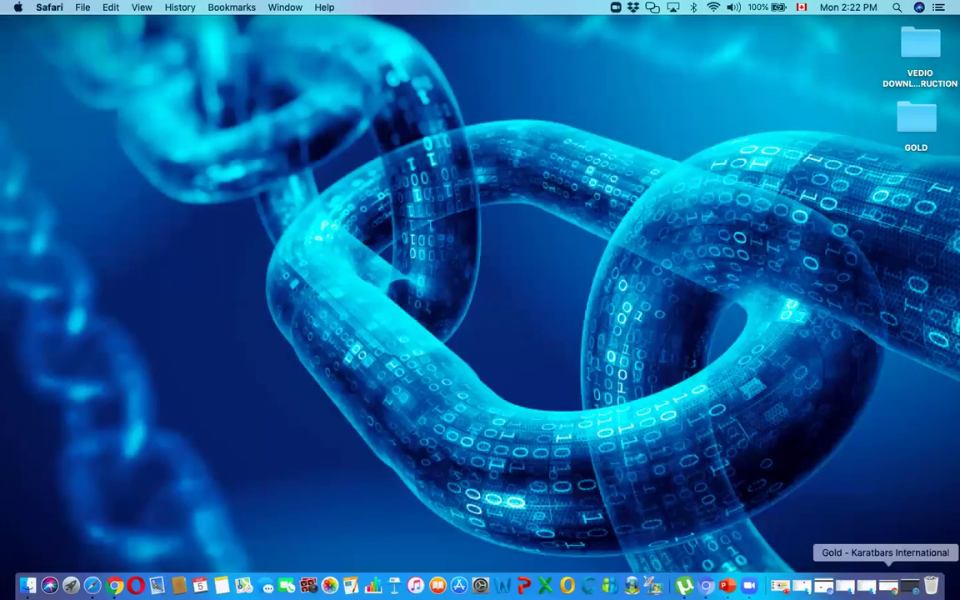
{"action": "left_click", "coordinate": [888, 585]}
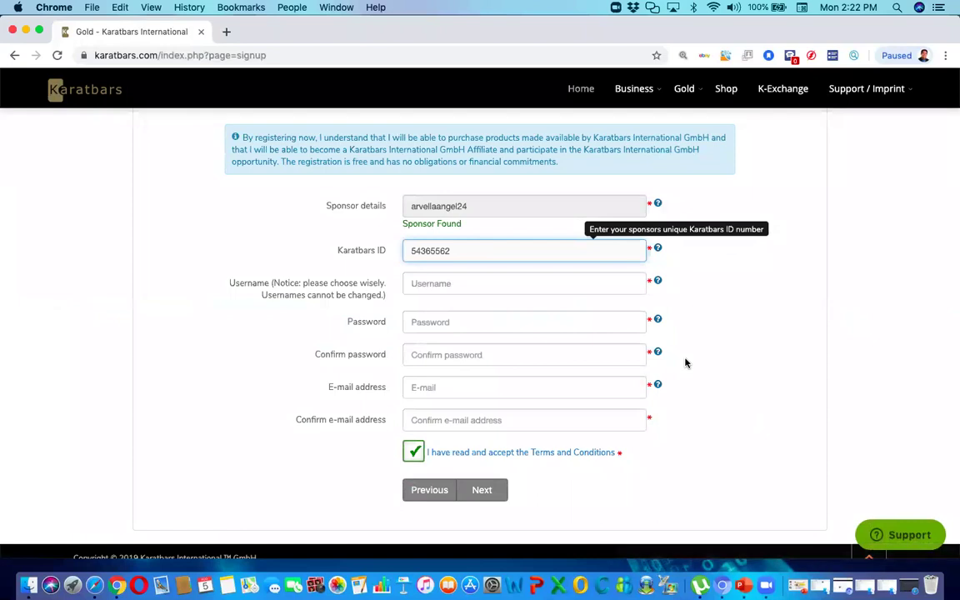
- Leave the unfinished registration form for the Karatbars Login page, then hide the browser
{"action": "scroll", "coordinate": [642, 250], "scroll_direction": "up", "scroll_amount": 3}
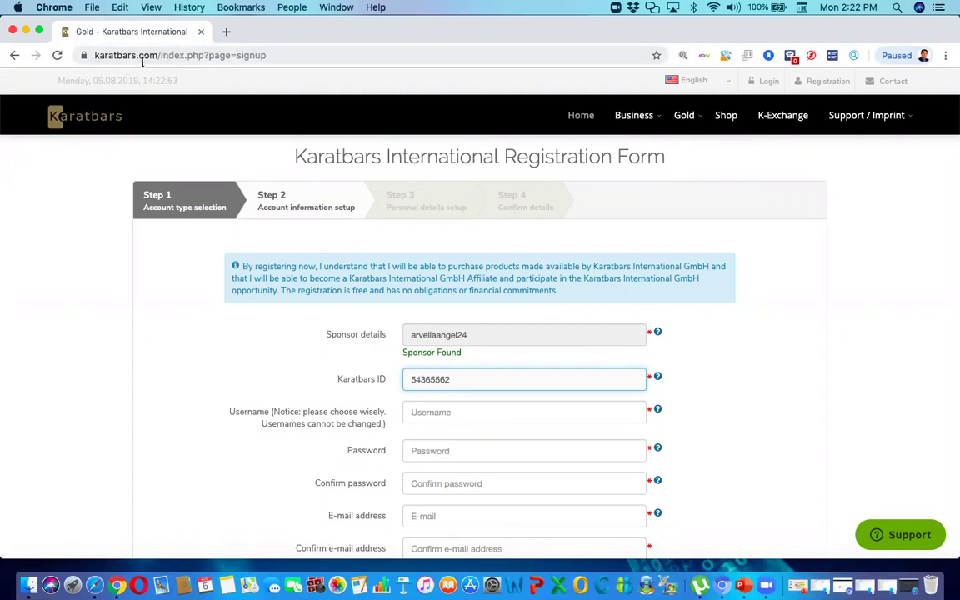
{"action": "left_click", "coordinate": [770, 81]}
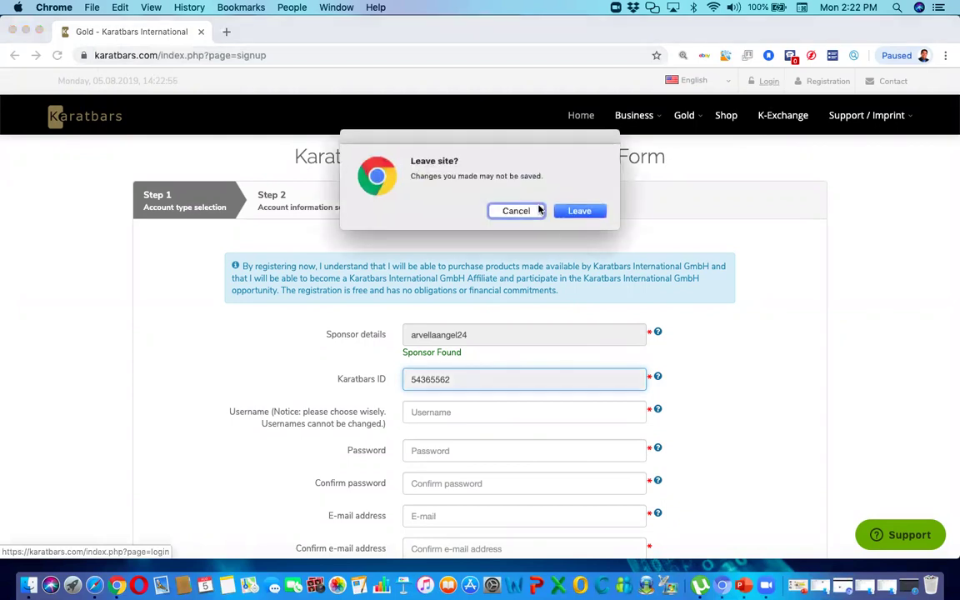
{"action": "left_click", "coordinate": [580, 211]}
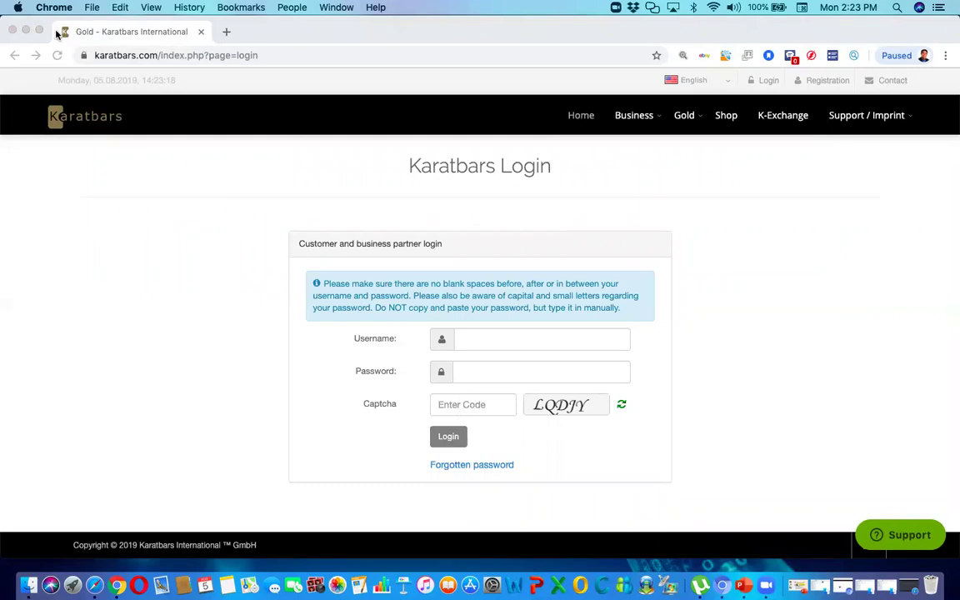
{"action": "left_click", "coordinate": [26, 30]}
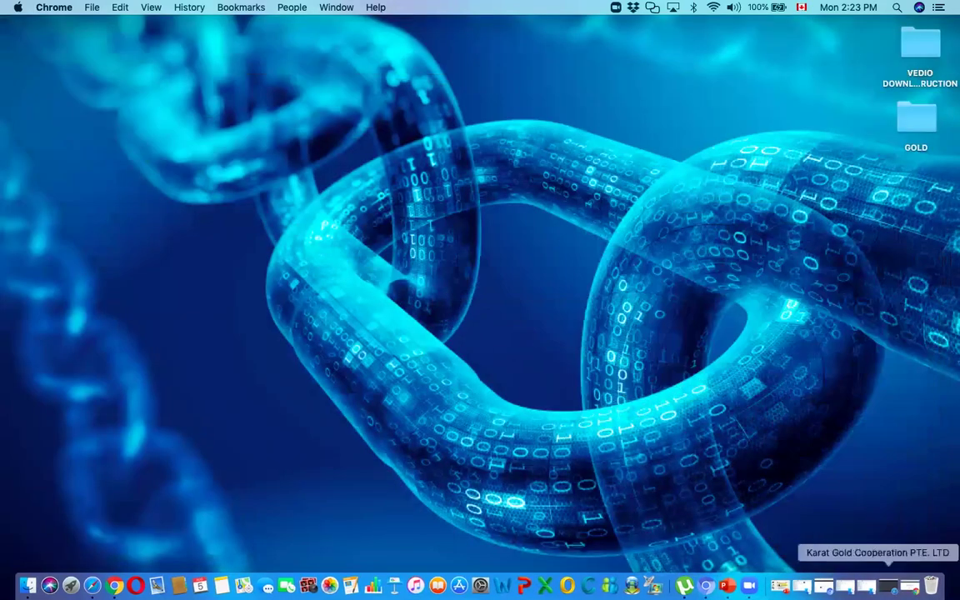
- Restore the member area window in full screen and open the member Dashboard
{"action": "left_click", "coordinate": [824, 587]}
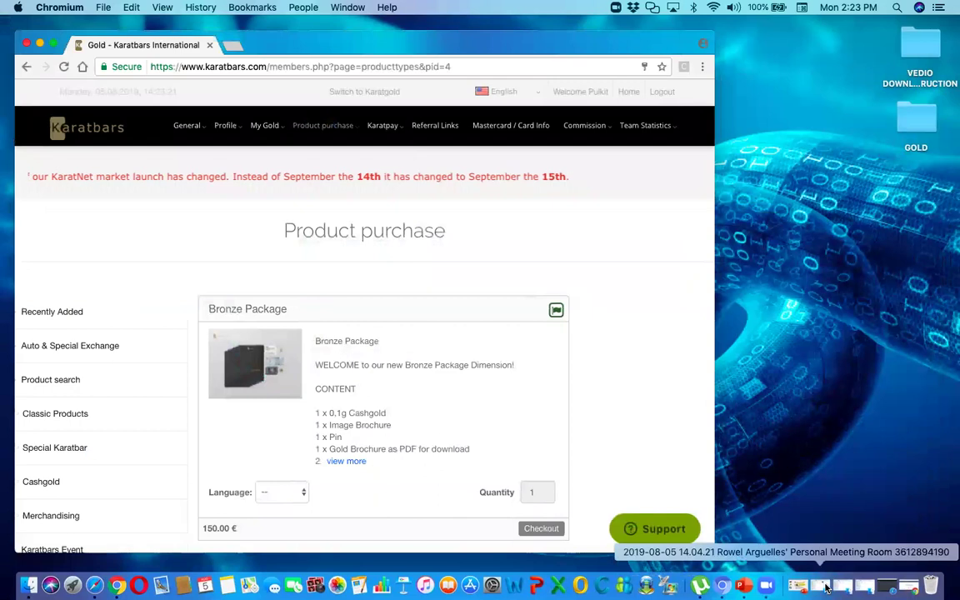
{"action": "left_click", "coordinate": [52, 43]}
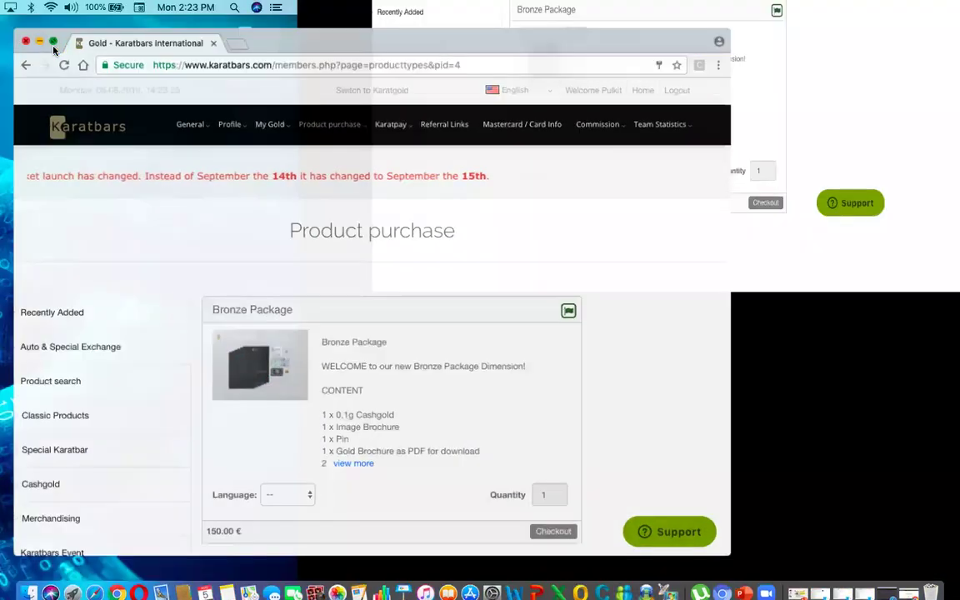
{"action": "scroll", "coordinate": [497, 380], "scroll_direction": "down", "scroll_amount": 5}
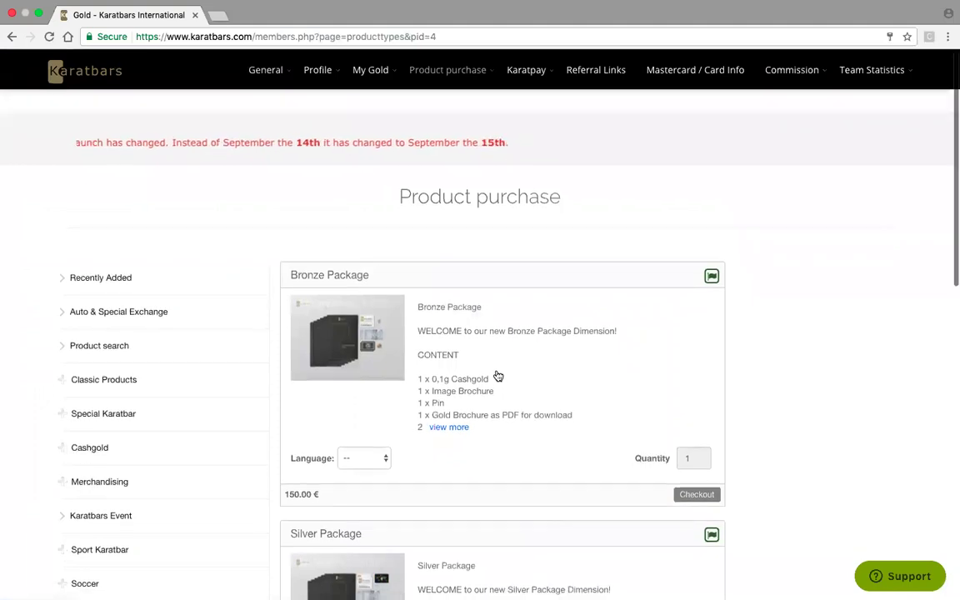
{"action": "scroll", "coordinate": [498, 375], "scroll_direction": "up", "scroll_amount": 5}
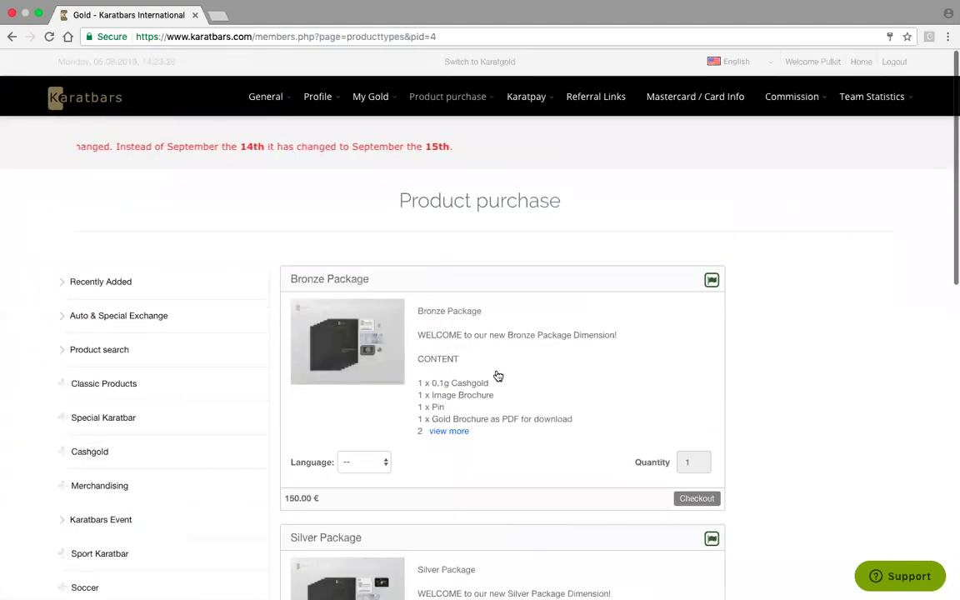
{"action": "scroll", "coordinate": [497, 375], "scroll_direction": "down", "scroll_amount": 3}
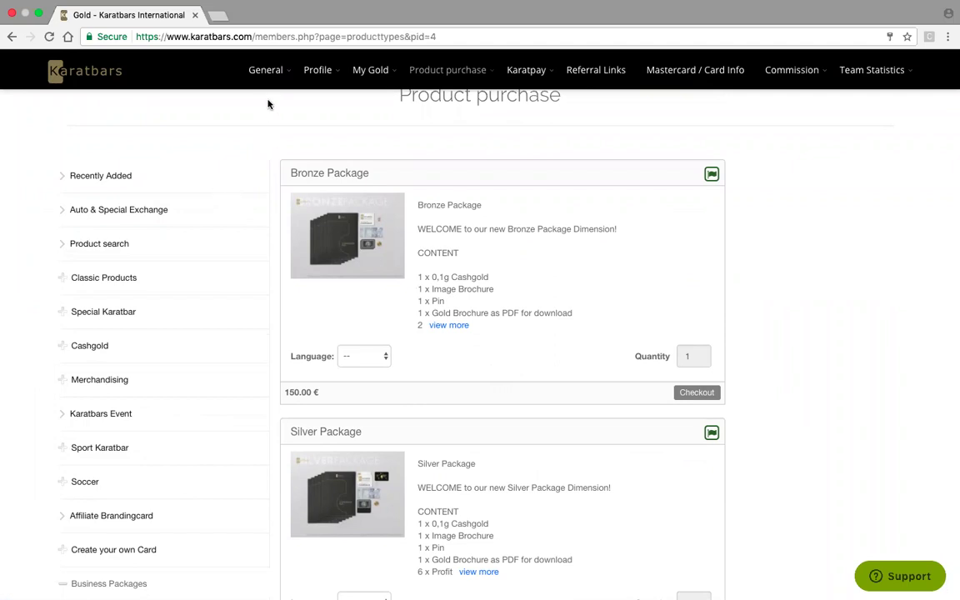
{"action": "mouse_move", "coordinate": [260, 74]}
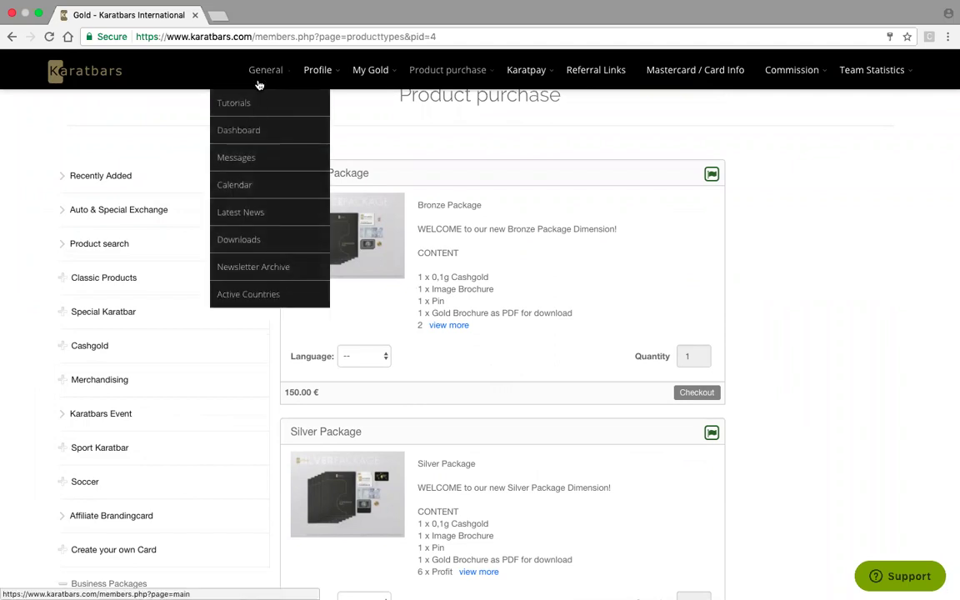
{"action": "left_click", "coordinate": [238, 132]}
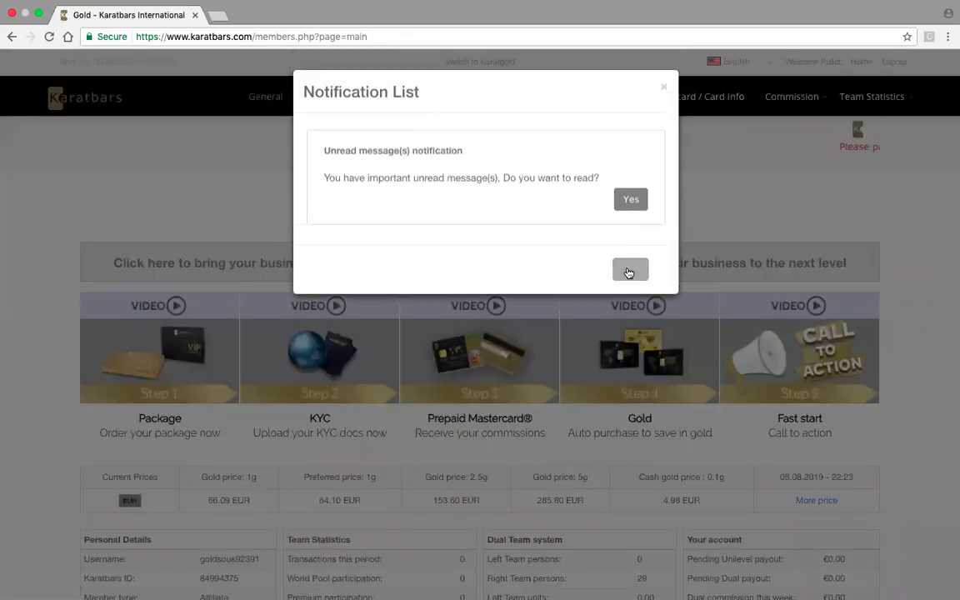
- Dismiss the unread-messages notification and bring up the Profile dropdown menu
{"action": "left_click", "coordinate": [629, 270]}
{"action": "scroll", "coordinate": [717, 318], "scroll_direction": "down", "scroll_amount": 2}
{"action": "scroll", "coordinate": [717, 318], "scroll_direction": "down", "scroll_amount": 3}
{"action": "scroll", "coordinate": [717, 317], "scroll_direction": "up", "scroll_amount": 5}
{"action": "scroll", "coordinate": [717, 317], "scroll_direction": "down", "scroll_amount": 3}
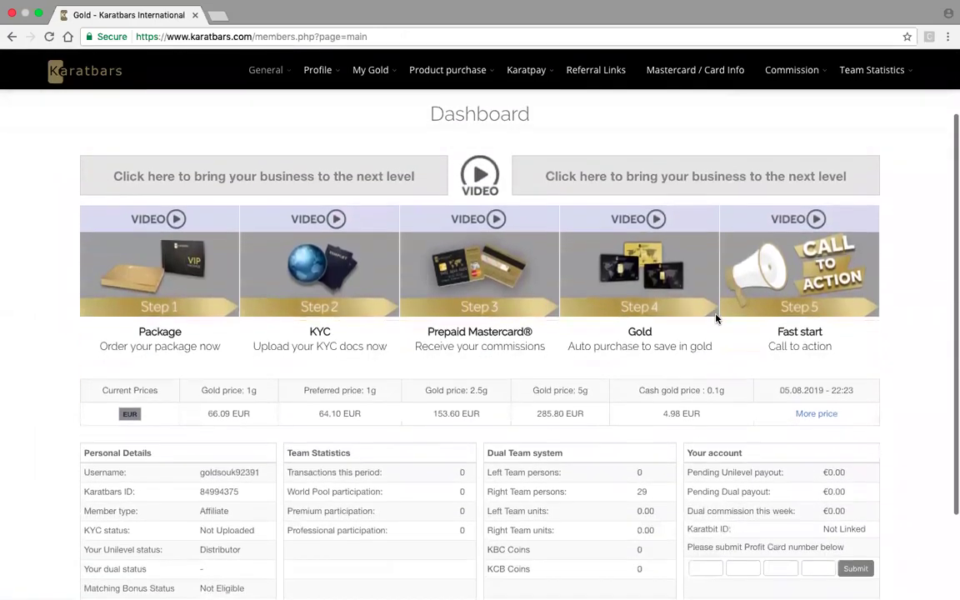
{"action": "scroll", "coordinate": [716, 317], "scroll_direction": "down", "scroll_amount": 1}
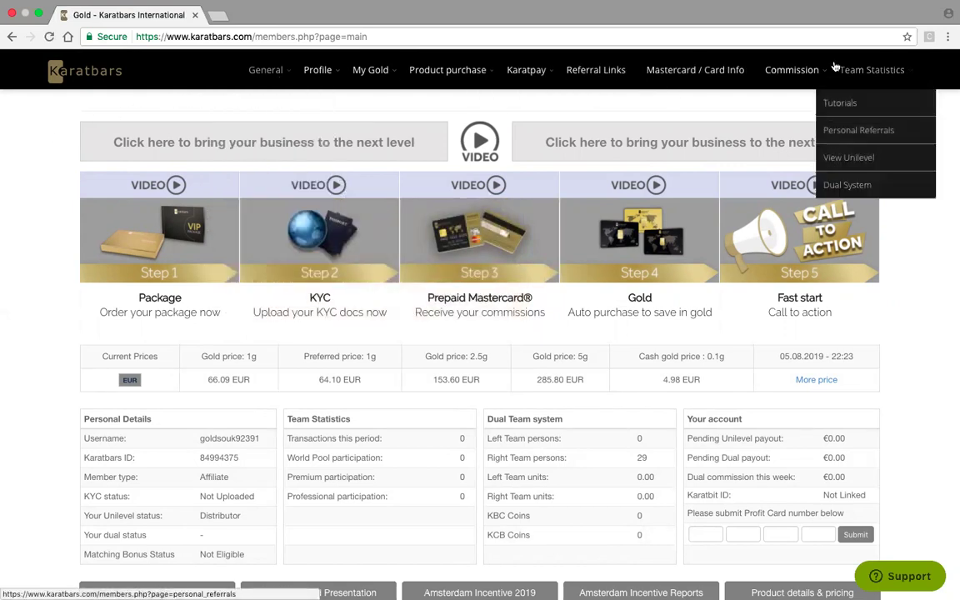
{"action": "mouse_move", "coordinate": [317, 75]}
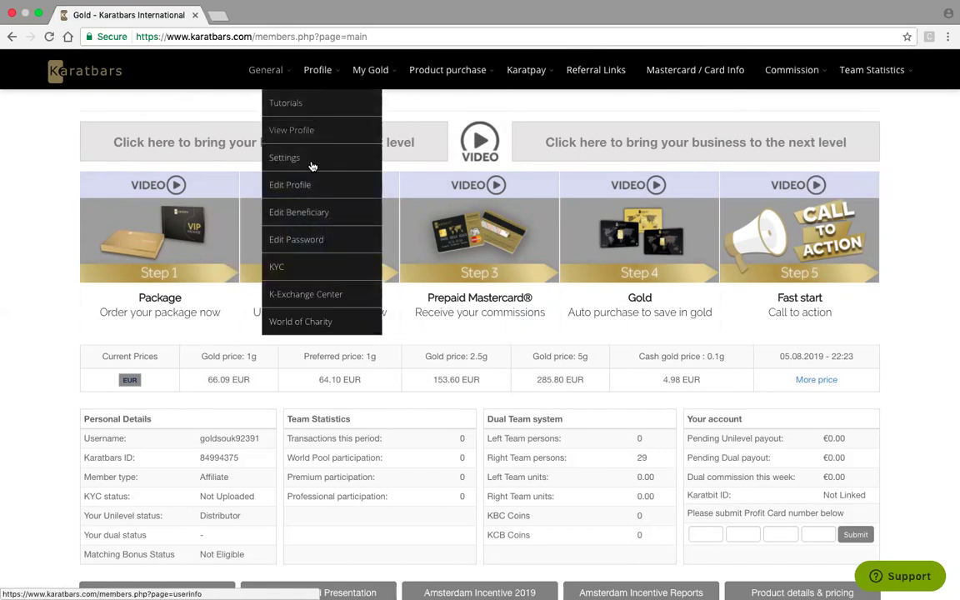
- Open the KYC page and scroll down to its document upload form and status
{"action": "left_click", "coordinate": [301, 274]}
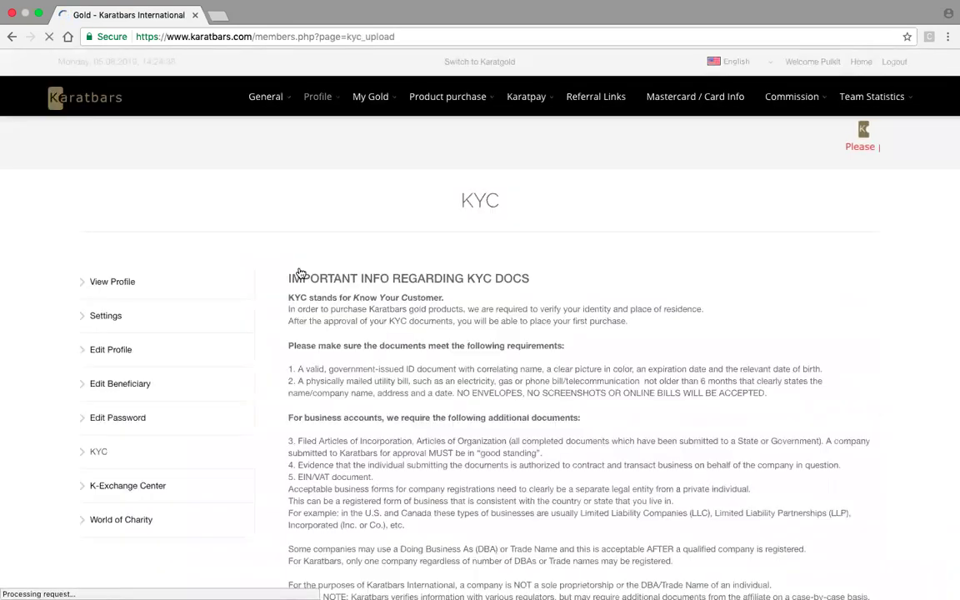
{"action": "scroll", "coordinate": [409, 289], "scroll_direction": "down", "scroll_amount": 10}
{"action": "scroll", "coordinate": [410, 290], "scroll_direction": "up", "scroll_amount": 10}
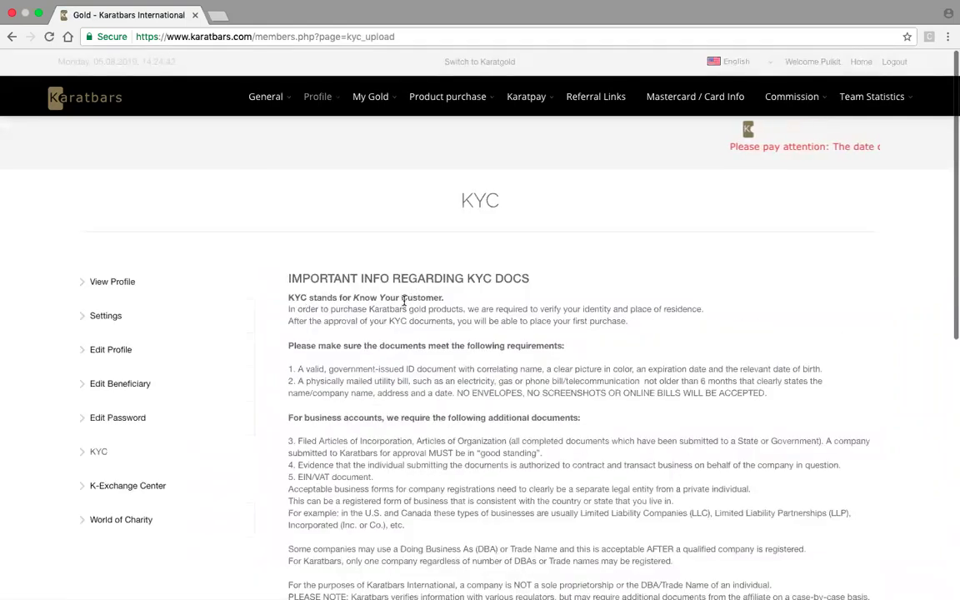
{"action": "scroll", "coordinate": [407, 362], "scroll_direction": "down", "scroll_amount": 3}
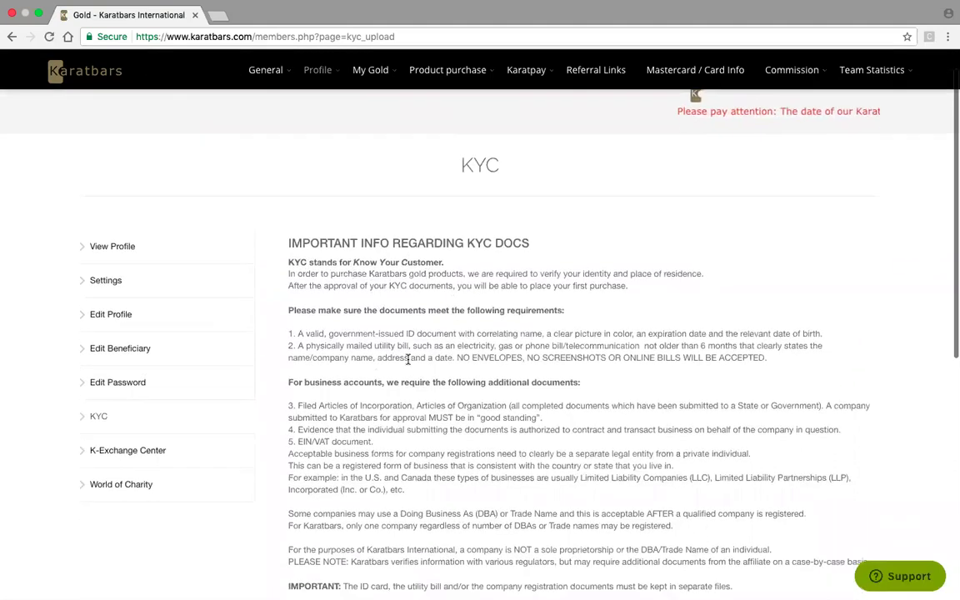
{"action": "scroll", "coordinate": [408, 362], "scroll_direction": "down", "scroll_amount": 6}
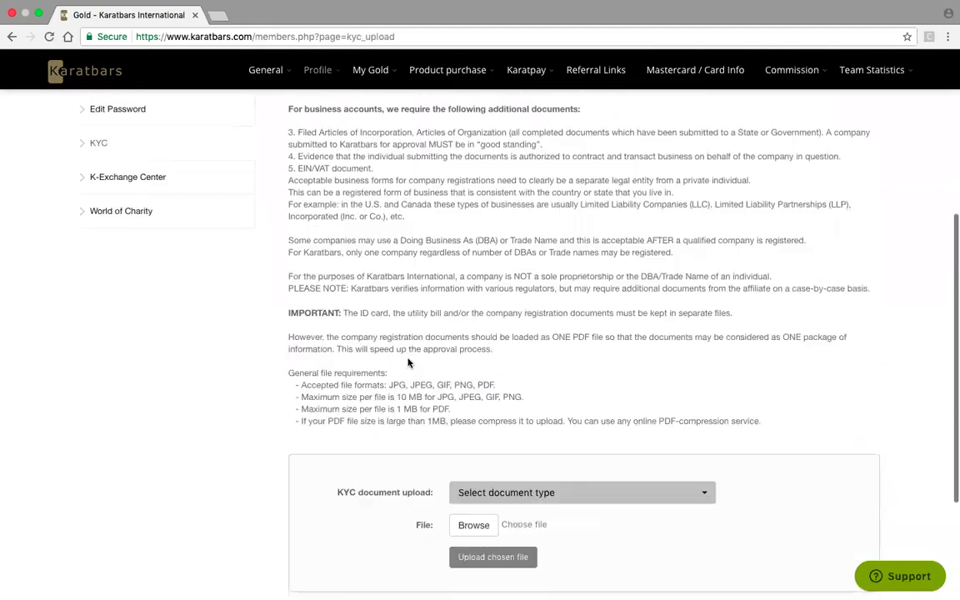
{"action": "scroll", "coordinate": [408, 362], "scroll_direction": "down", "scroll_amount": 3}
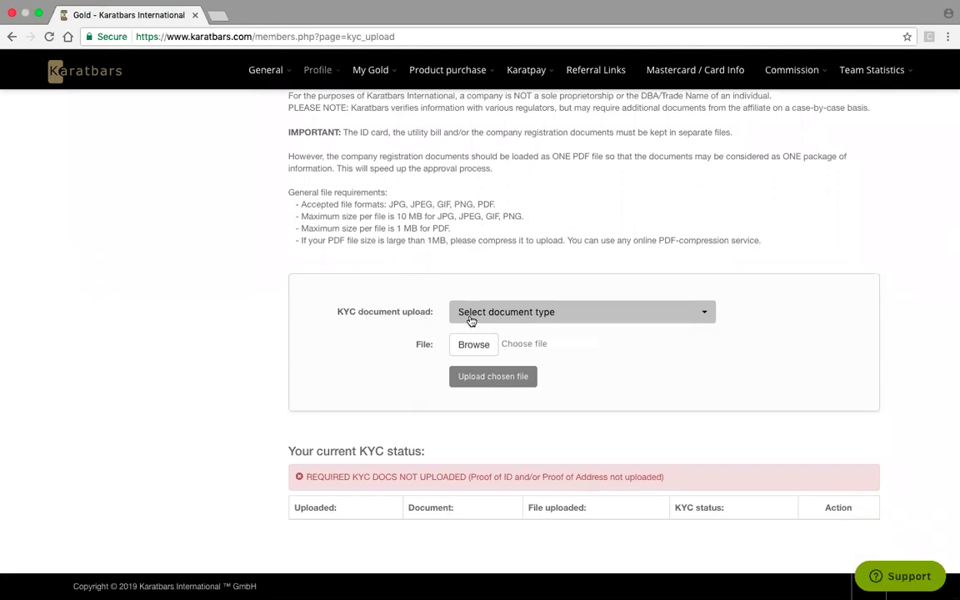
- Choose Proof of ID as the KYC document type and open the file chooser
{"action": "left_click", "coordinate": [706, 317]}
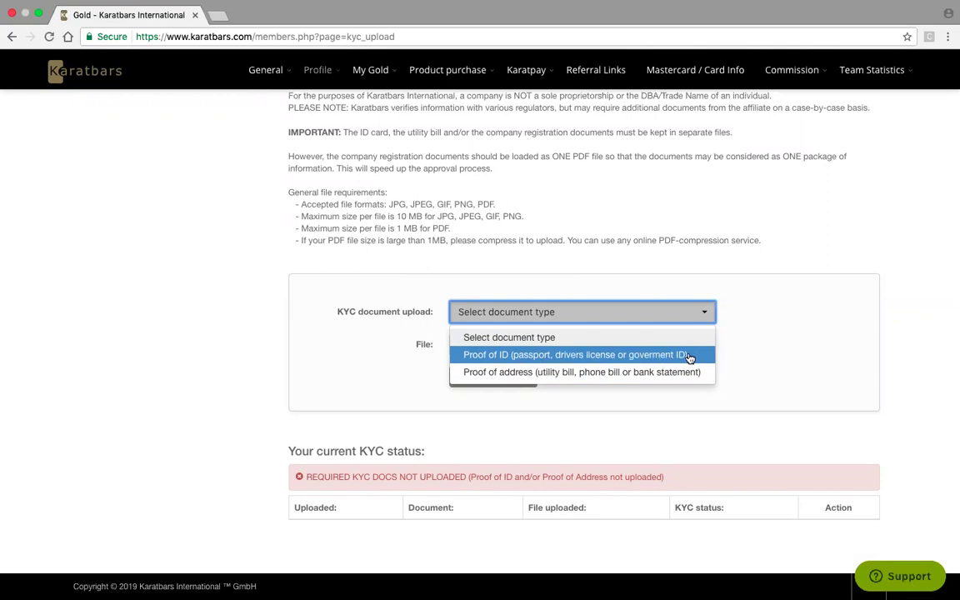
{"action": "left_click", "coordinate": [537, 357]}
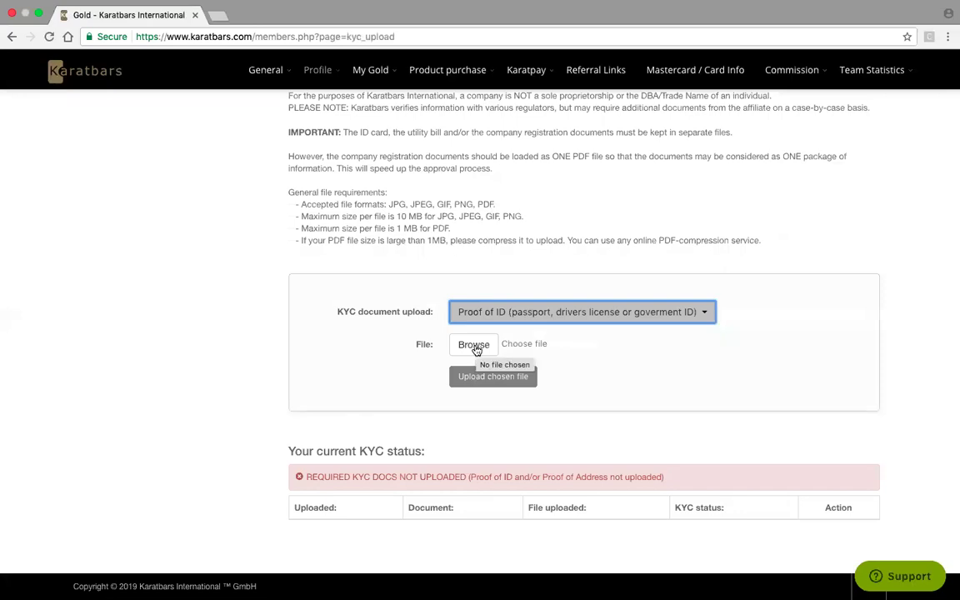
{"action": "left_click", "coordinate": [474, 346]}
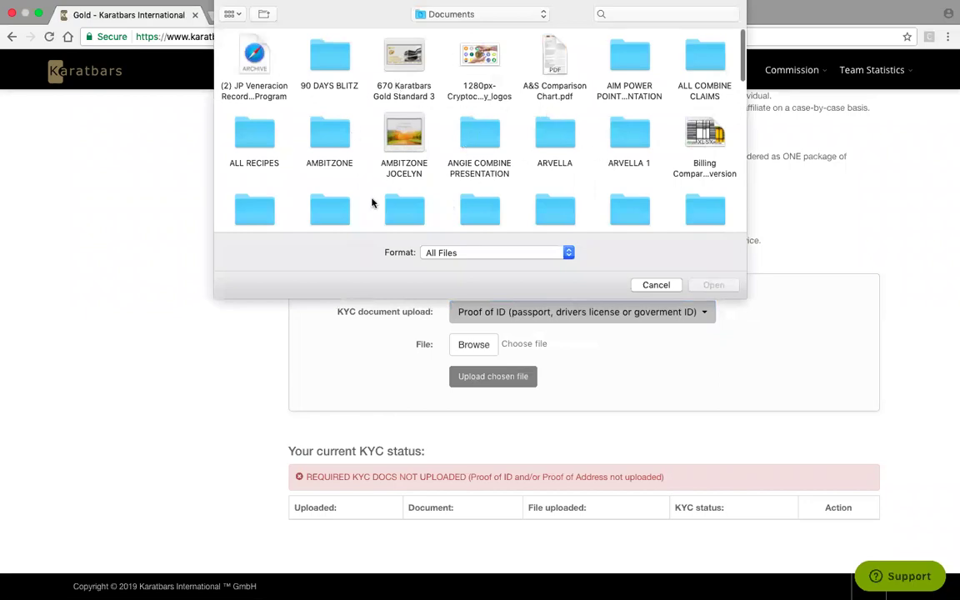
- Cancel the file chooser and reopen the KYC document type list
{"action": "left_click", "coordinate": [659, 285]}
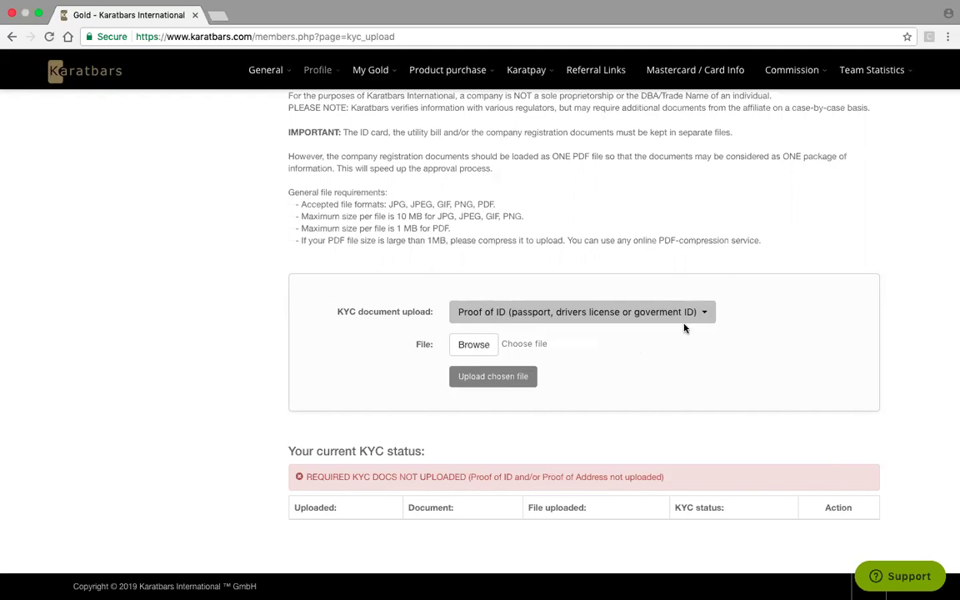
{"action": "left_click", "coordinate": [702, 312]}
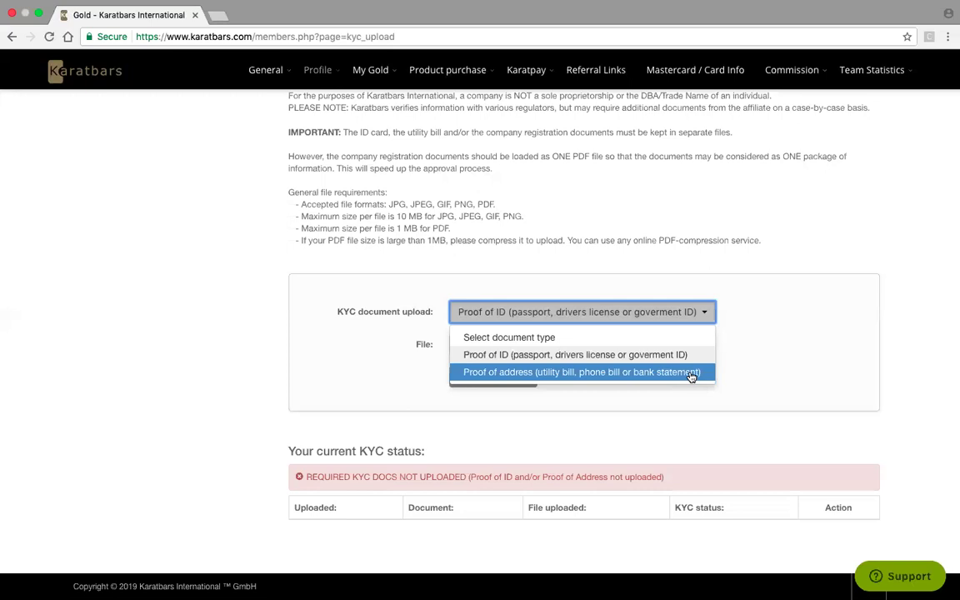
- Change the KYC document type to Proof of address and scroll back to the top
{"action": "left_click", "coordinate": [691, 376]}
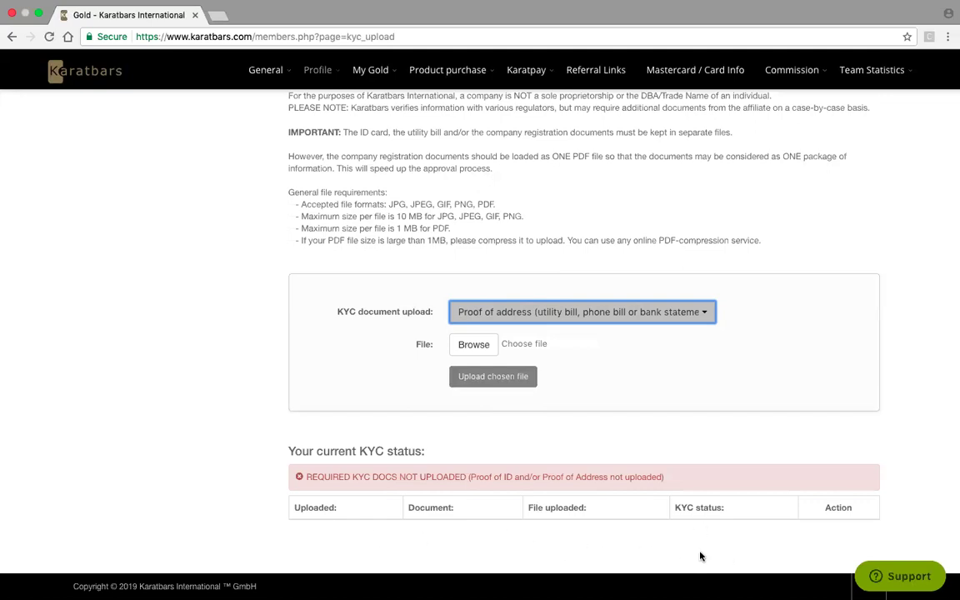
{"action": "scroll", "coordinate": [649, 237], "scroll_direction": "up", "scroll_amount": 10}
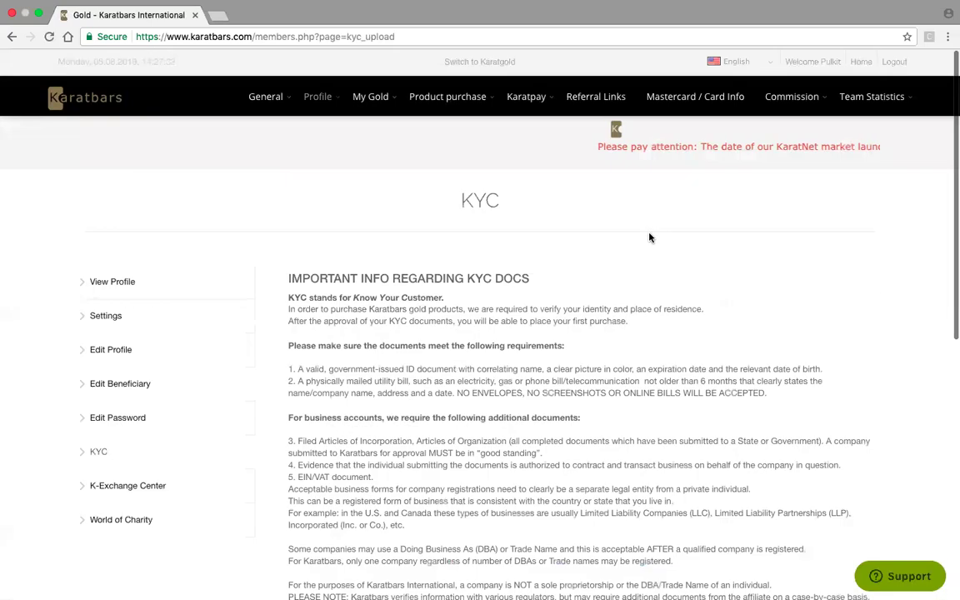
- Return to the member Dashboard, scroll through the gold prices and account details, and reveal the Karatpay submenu
{"action": "mouse_move", "coordinate": [273, 107]}
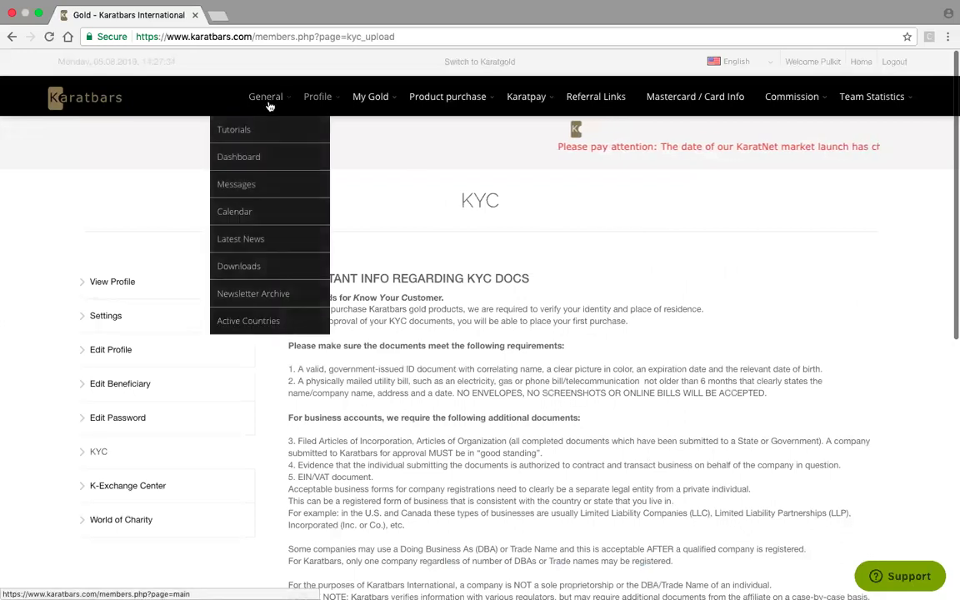
{"action": "left_click", "coordinate": [253, 160]}
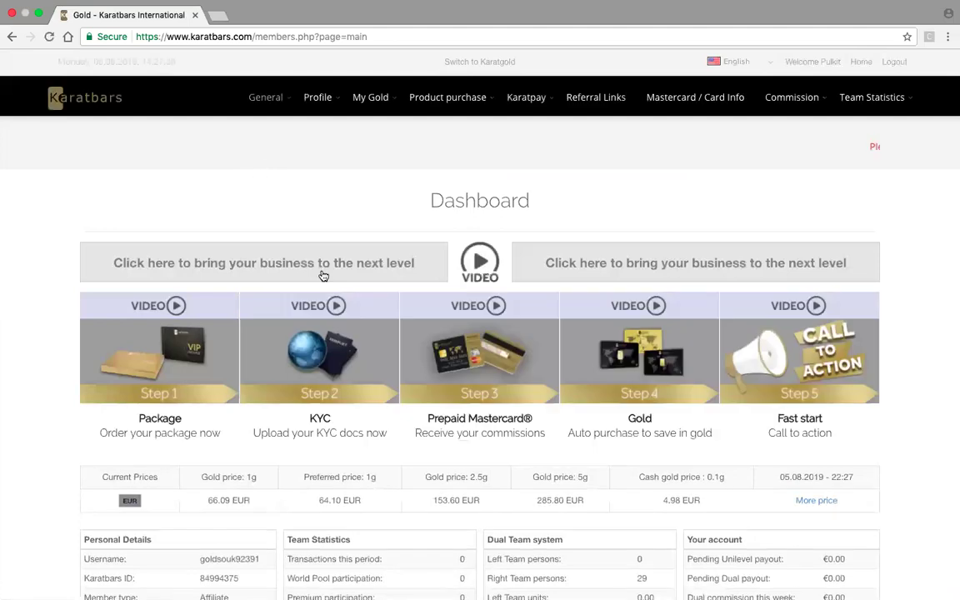
{"action": "scroll", "coordinate": [322, 274], "scroll_direction": "down", "scroll_amount": 1}
{"action": "scroll", "coordinate": [322, 274], "scroll_direction": "down", "scroll_amount": 2}
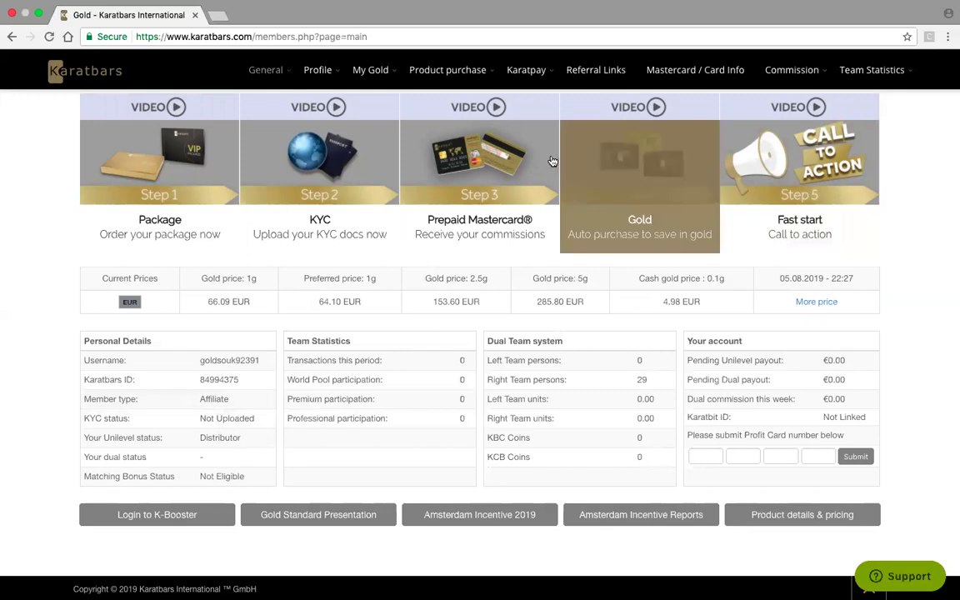
{"action": "mouse_move", "coordinate": [524, 78]}
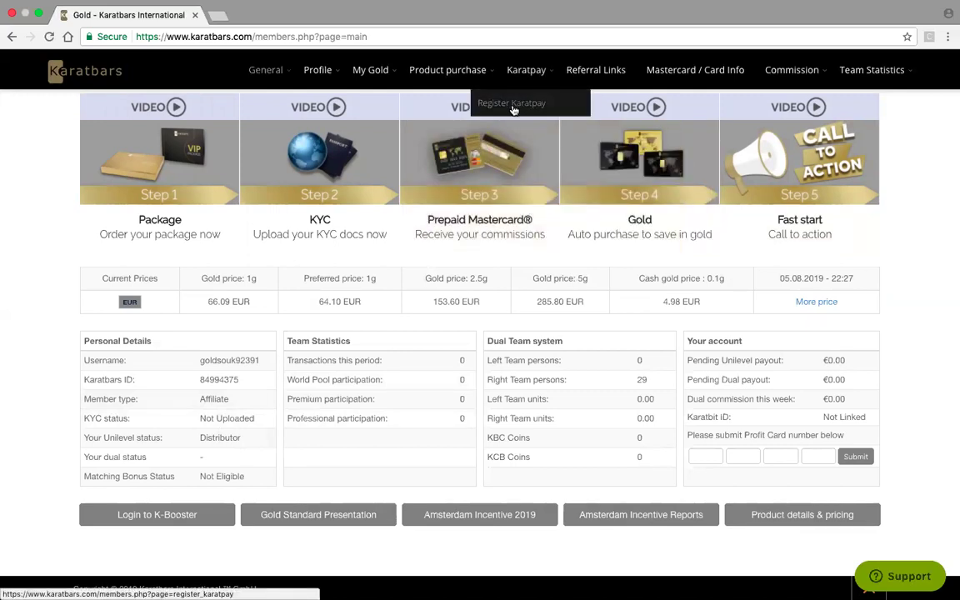
- Open the Register Karatpay form and tick both the Confirm Data Transfer and Term & Condition boxes
{"action": "left_click", "coordinate": [512, 105]}
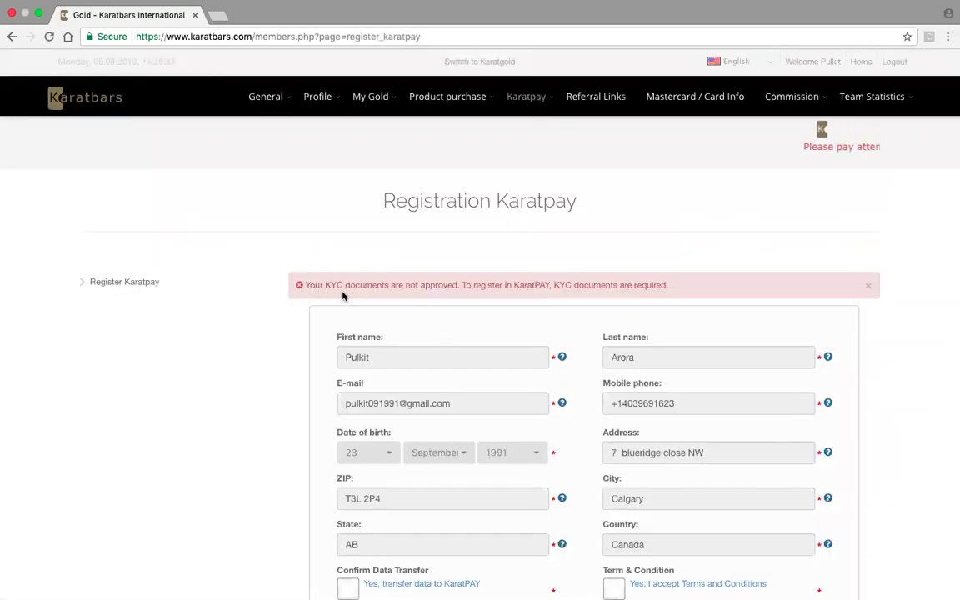
{"action": "scroll", "coordinate": [521, 300], "scroll_direction": "down", "scroll_amount": 3}
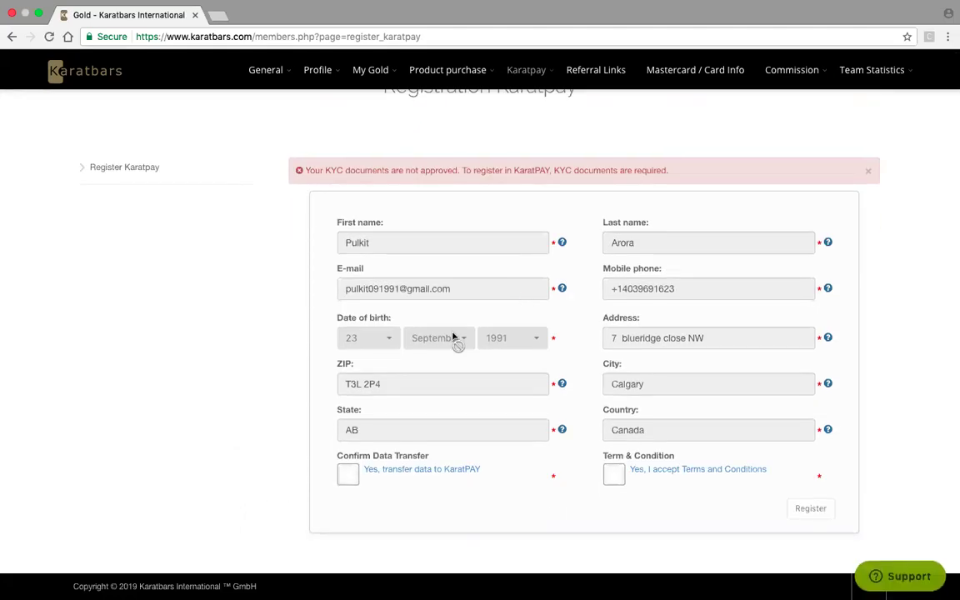
{"action": "left_click", "coordinate": [357, 481]}
{"action": "left_click", "coordinate": [612, 477]}
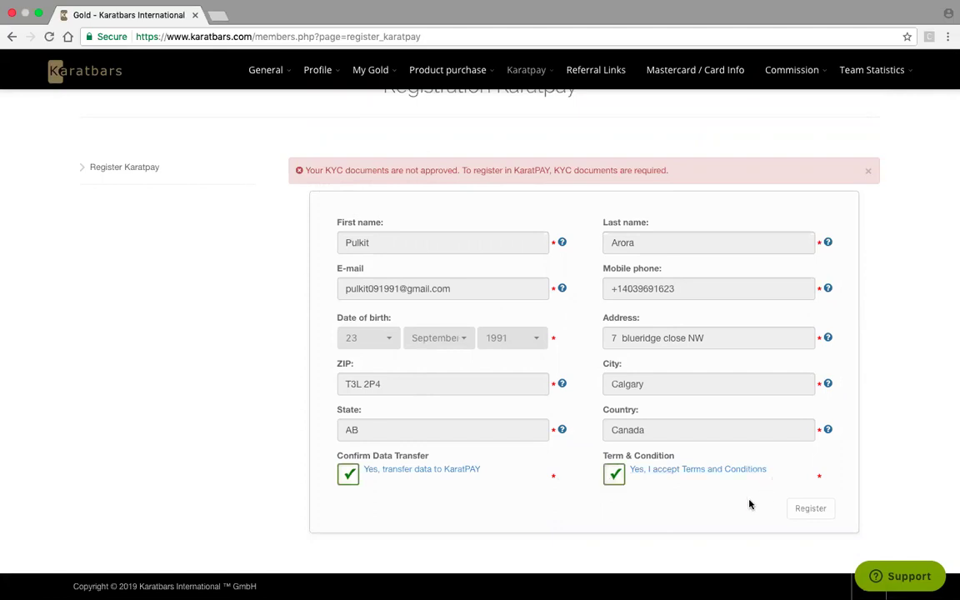